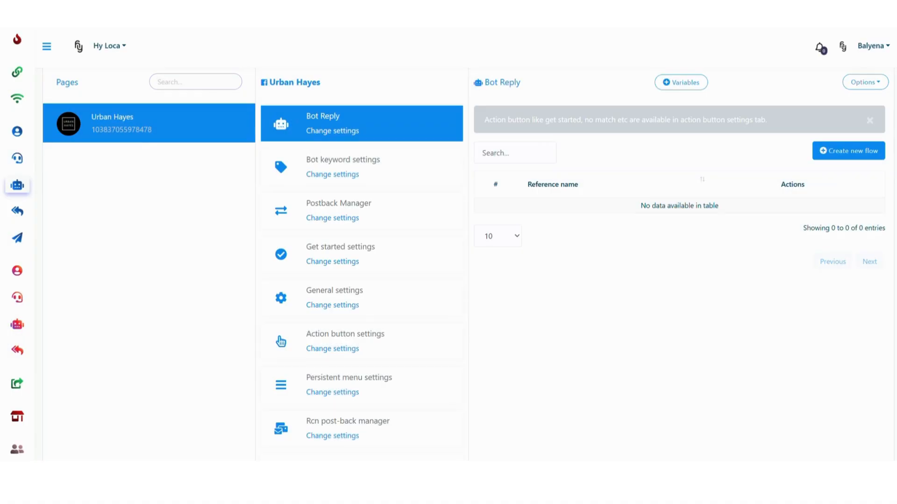
- Create a new bot flow and configure its start block with keywords "new products,contact us,shop trending" and title "Shop"
click(847, 152)
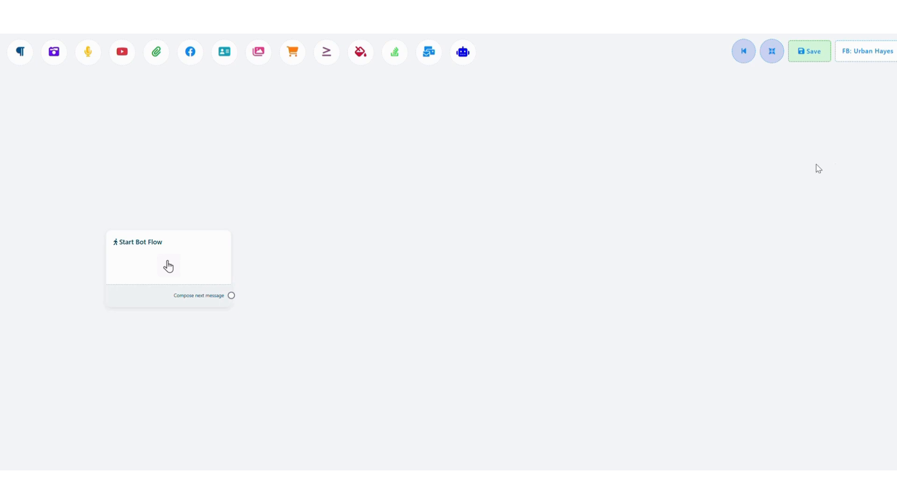
double_click(168, 265)
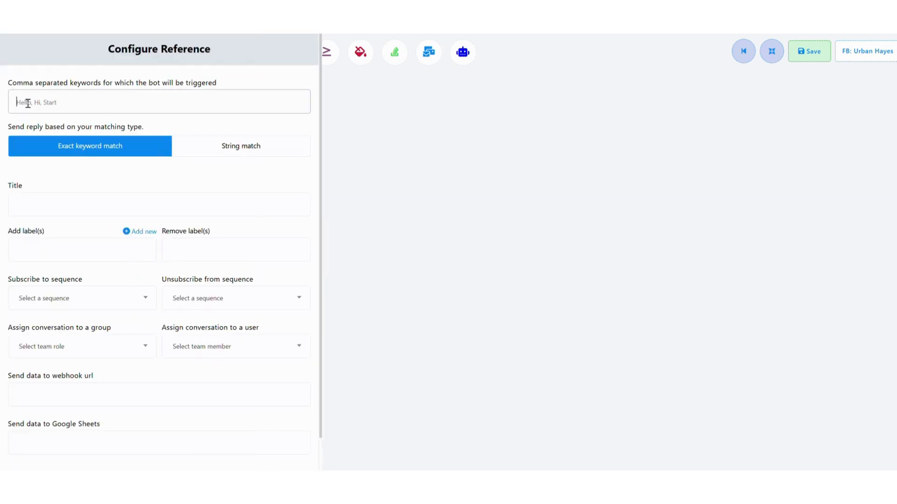
text(new products,contact us,shop trending)
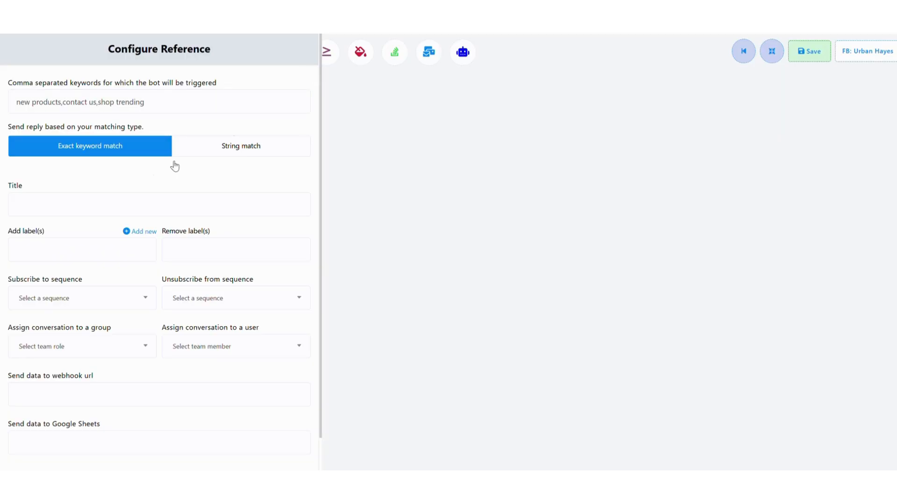
click(112, 209)
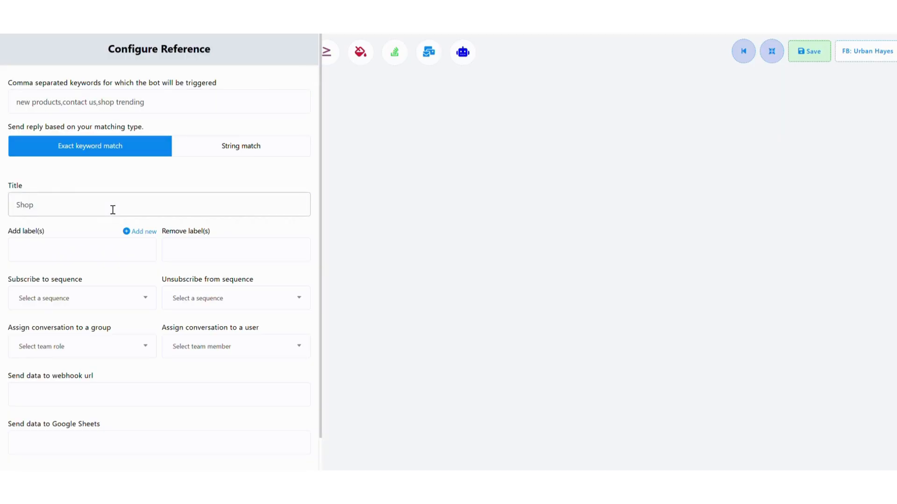
scroll(37, 374, down, 1)
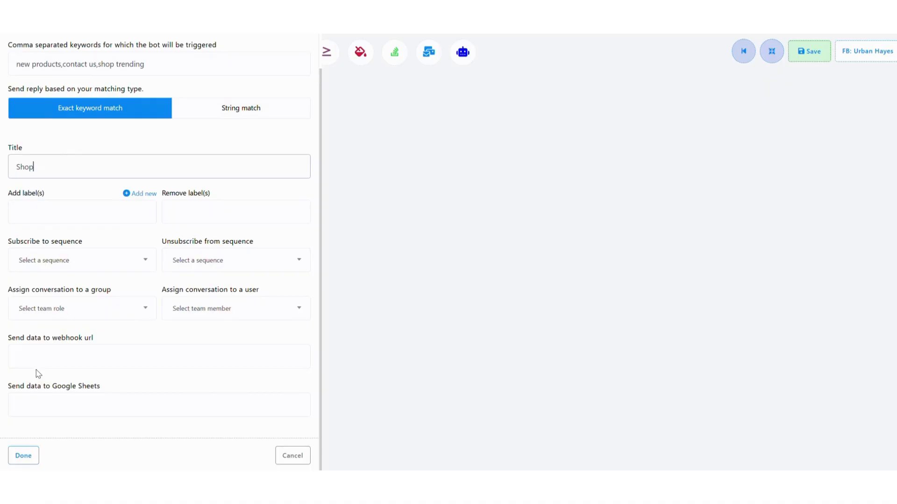
click(25, 456)
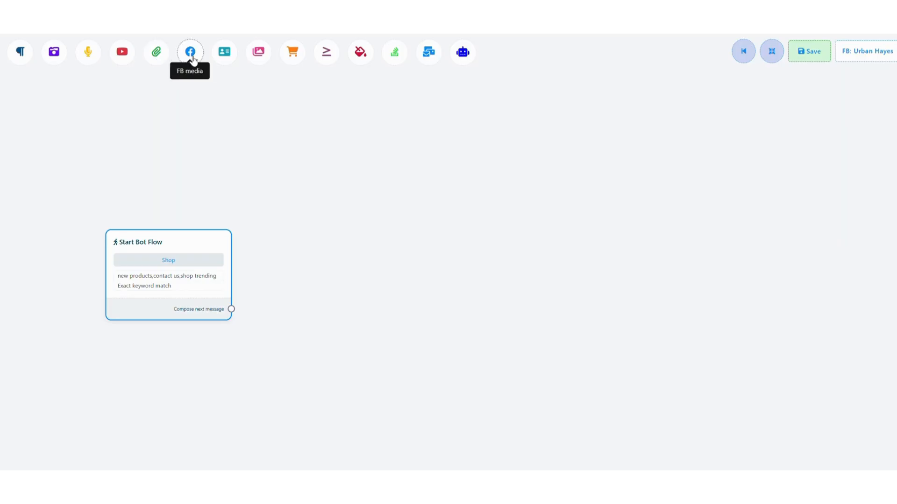
- Add a Text block beside the Start Bot Flow block and connect the start block's next message to it
drag(20, 51, 332, 271)
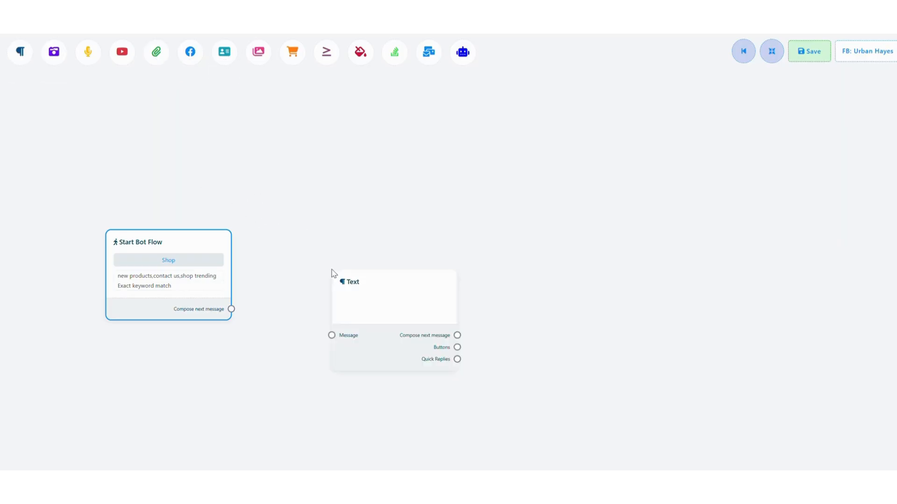
drag(394, 334, 375, 223)
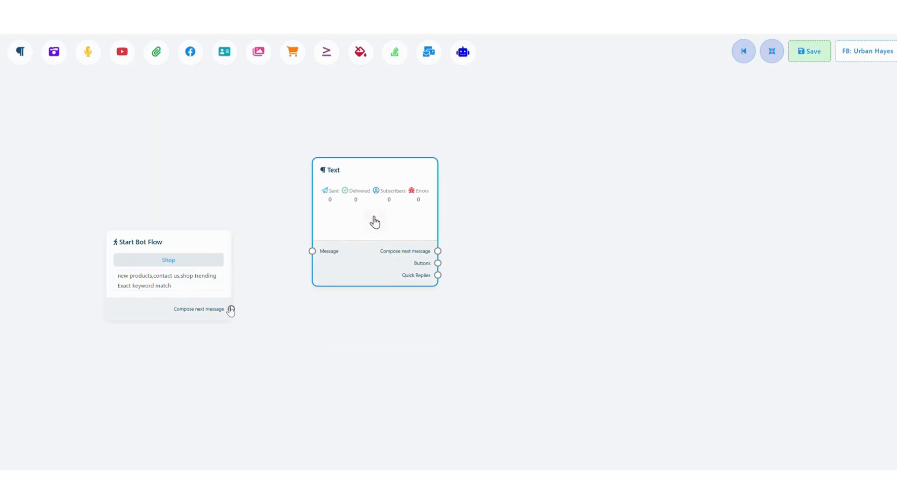
drag(231, 310, 311, 253)
- Set the Text block's reply to "Welcome ! I'm here to help you shop smarter What would you like to explore today?" and enable typing display
double_click(374, 222)
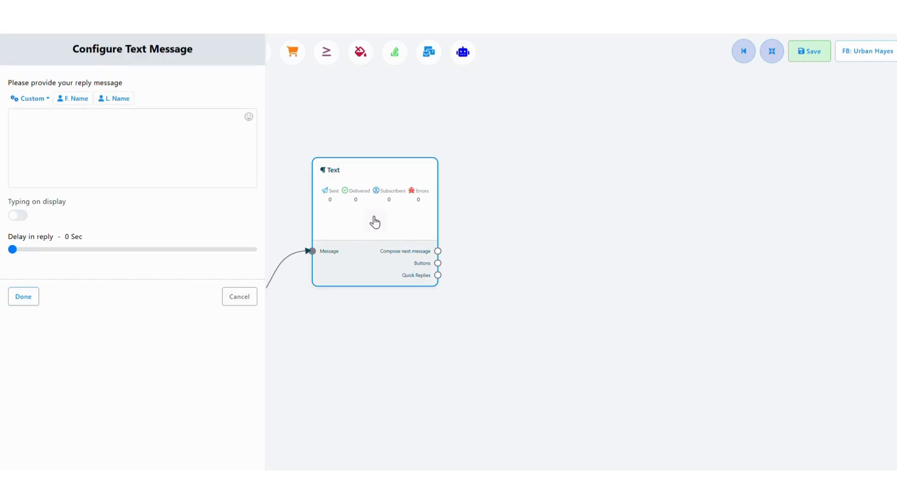
click(43, 126)
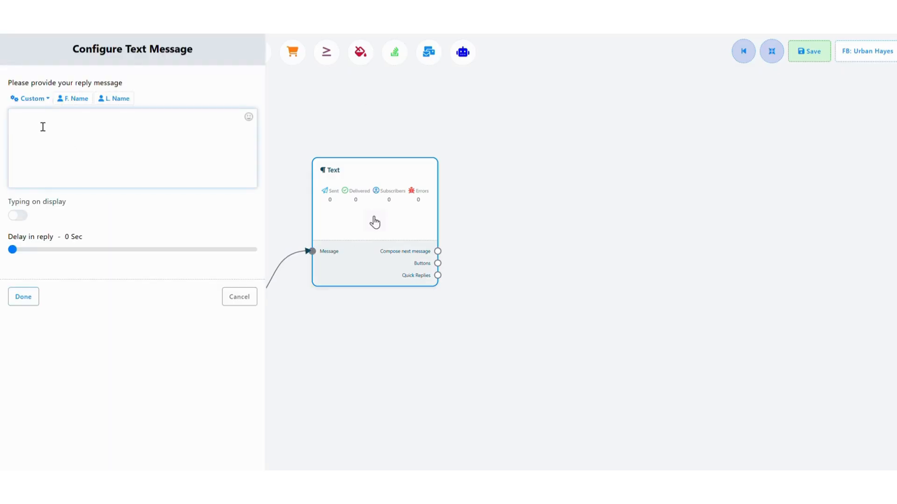
text(Welcome ! I’m here to help you shop smarter What would you like to explore today?)
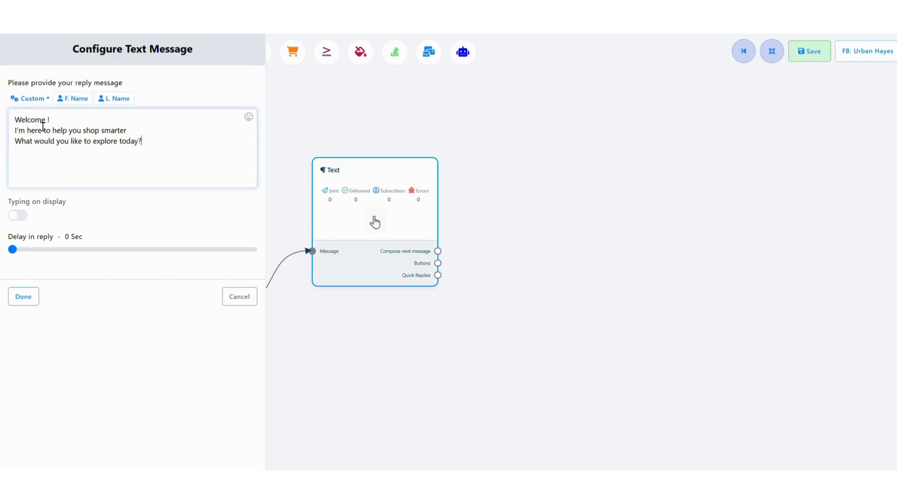
click(21, 216)
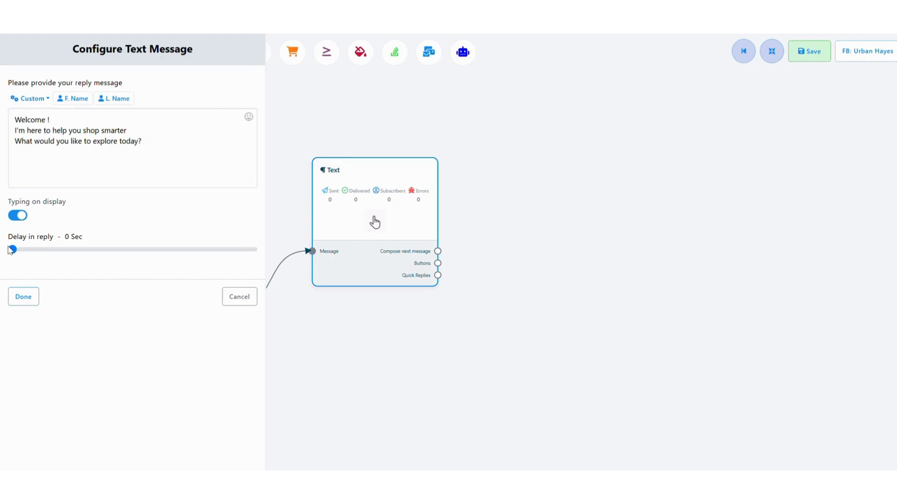
mouse_move(11, 252)
mouse_down()
mouse_move(40, 252)
mouse_move(13, 251)
mouse_up()
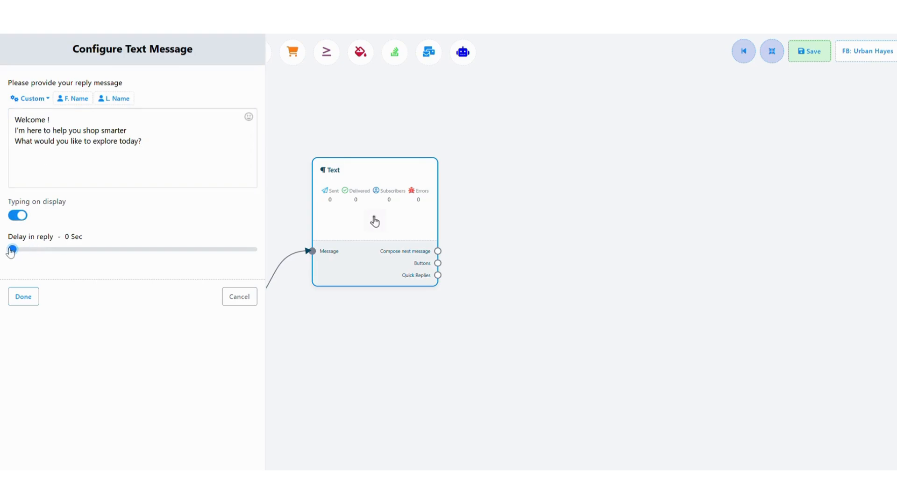
click(20, 299)
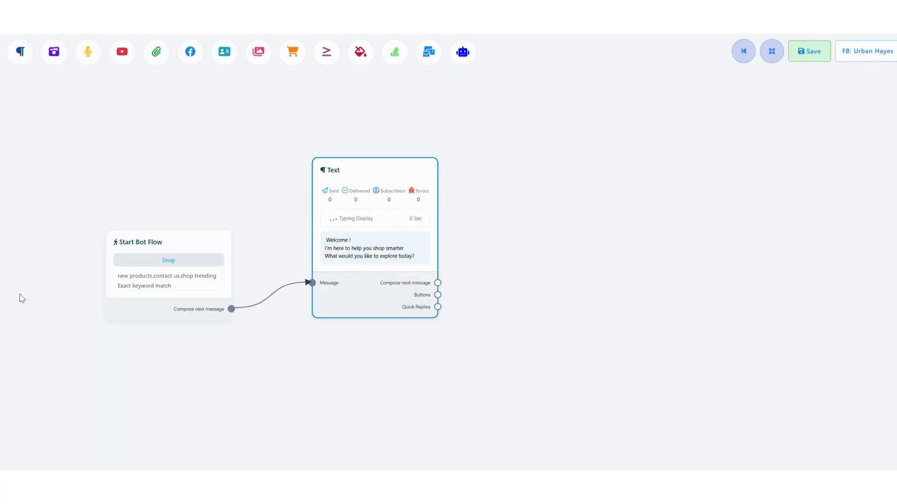
- Attach a button named "Latest Arrivals" with the Send message action to the Text block and place it above and beside that block
drag(438, 296, 511, 225)
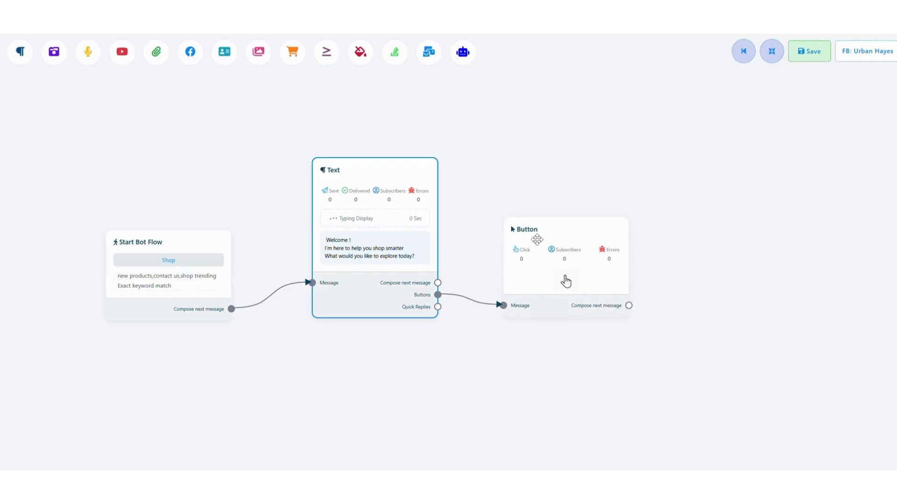
double_click(565, 280)
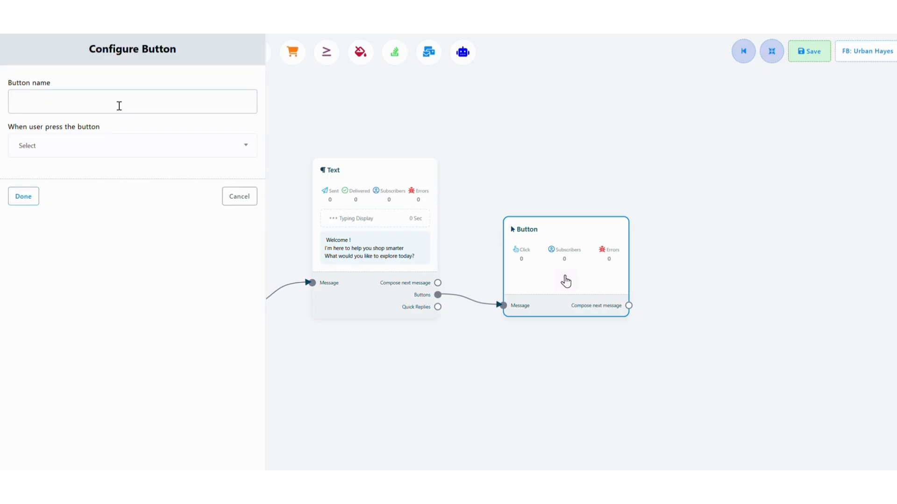
text(Latest Arrivals)
click(163, 153)
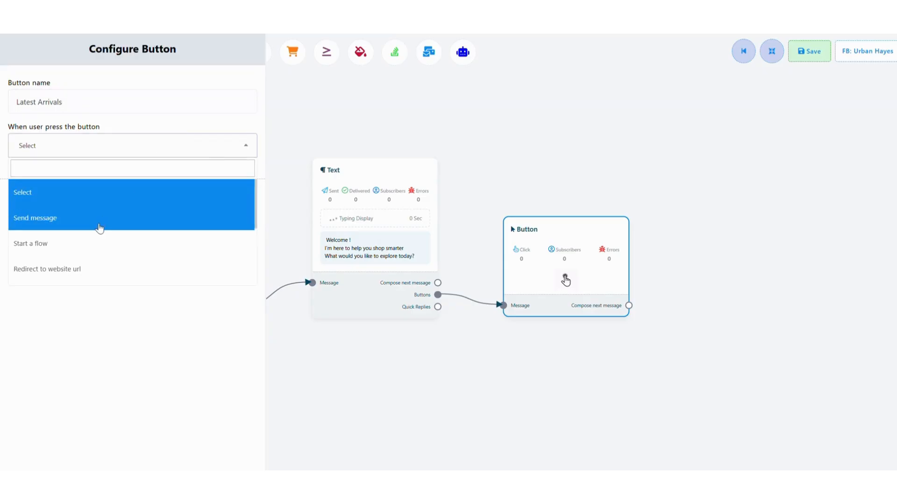
click(78, 222)
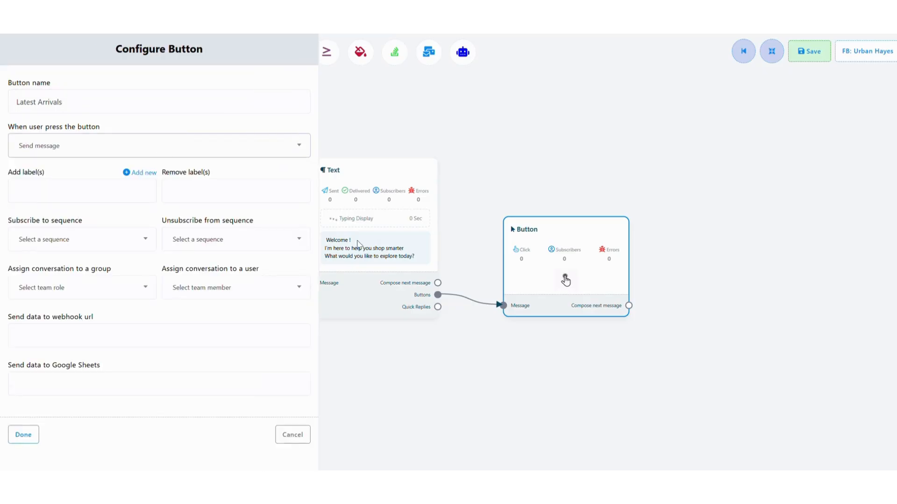
click(23, 435)
drag(555, 275, 550, 158)
- Attach a second button named "Contact Us" with the Send message action to the Text block and place it below Latest Arrivals
mouse_move(438, 294)
mouse_down()
mouse_move(554, 274)
mouse_move(637, 334)
mouse_up()
double_click(636, 332)
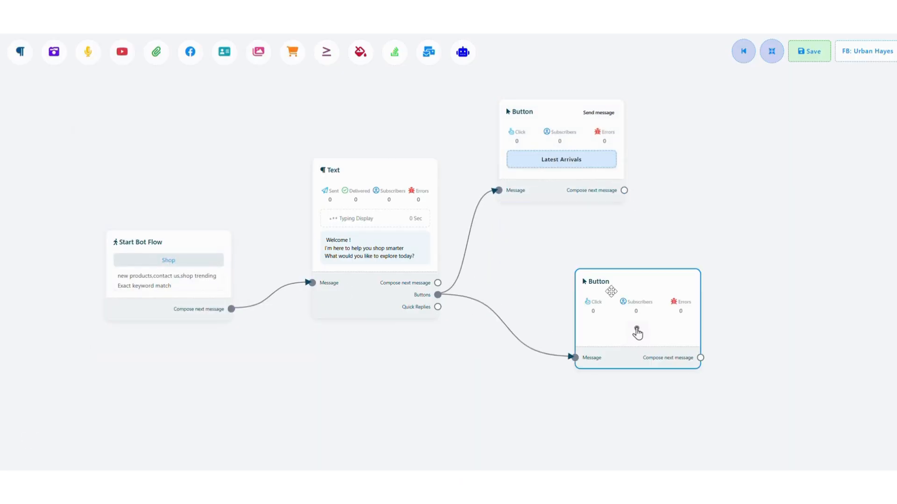
text(Contact Us)
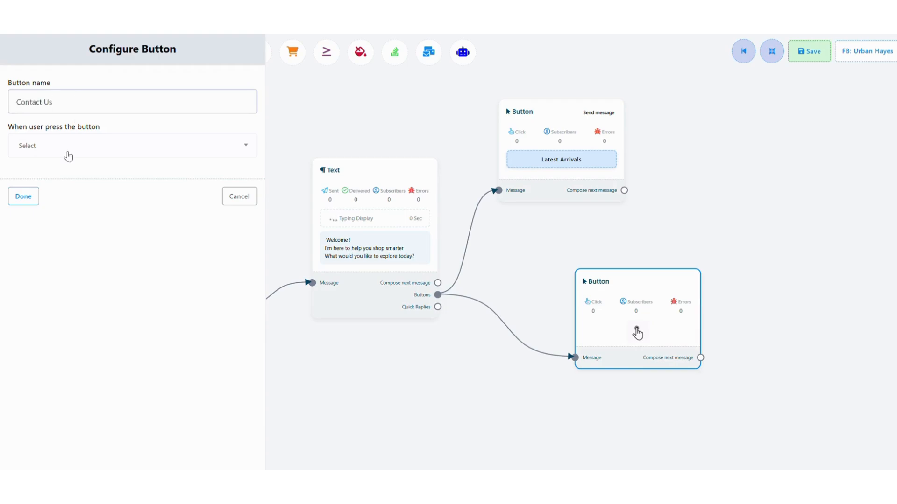
click(68, 156)
click(58, 222)
click(23, 434)
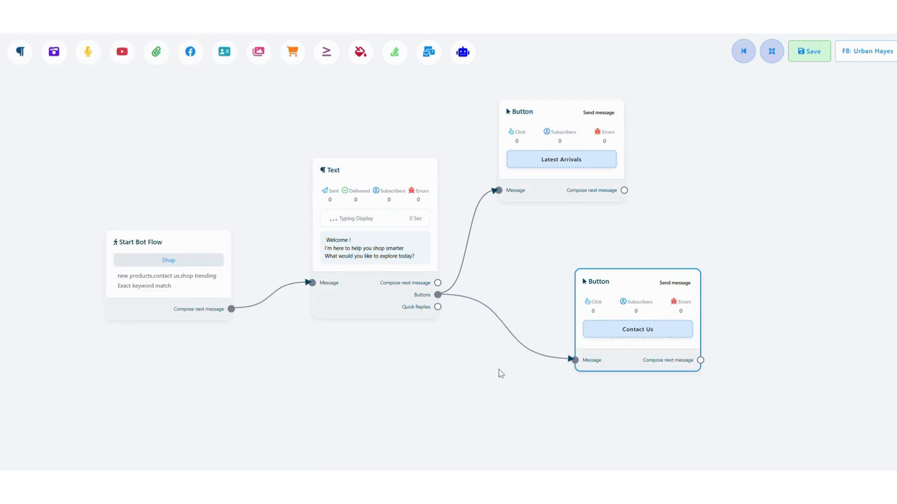
drag(593, 321, 525, 275)
- Attach a third button named "Trending" with the Send message action to the Text block and place it below Contact Us
drag(465, 311, 610, 415)
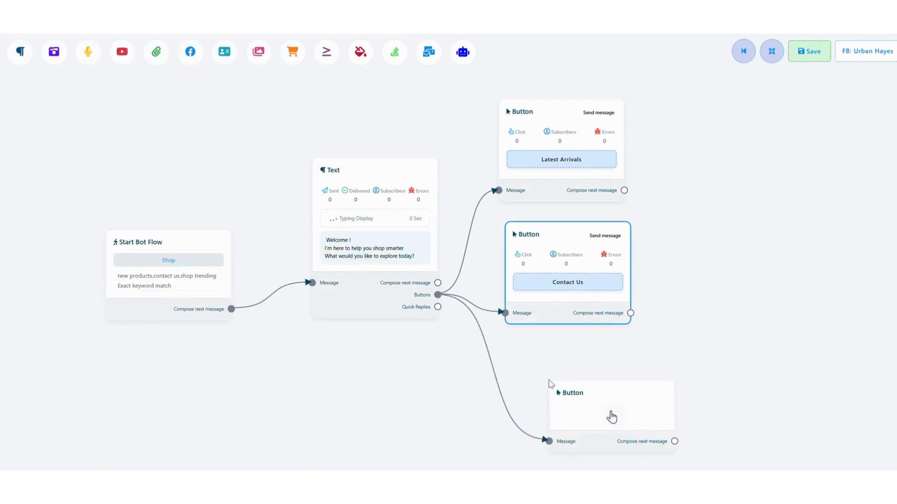
double_click(612, 444)
click(107, 96)
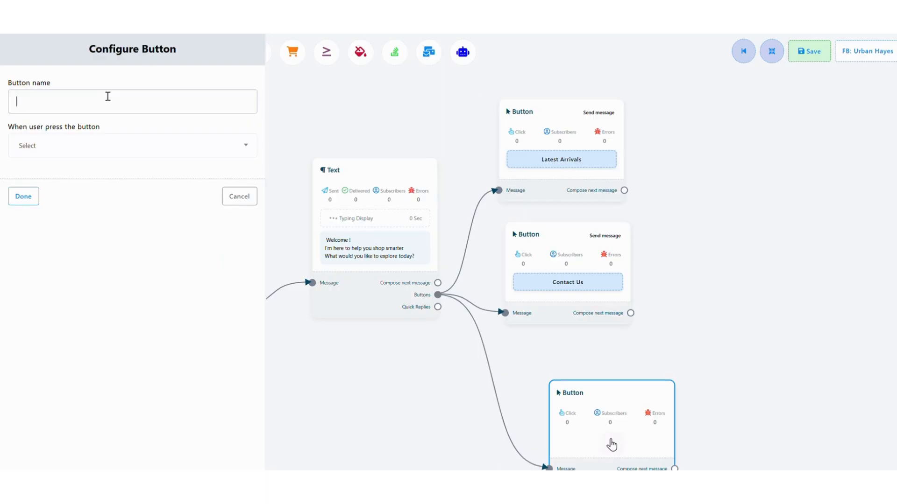
text(Trending)
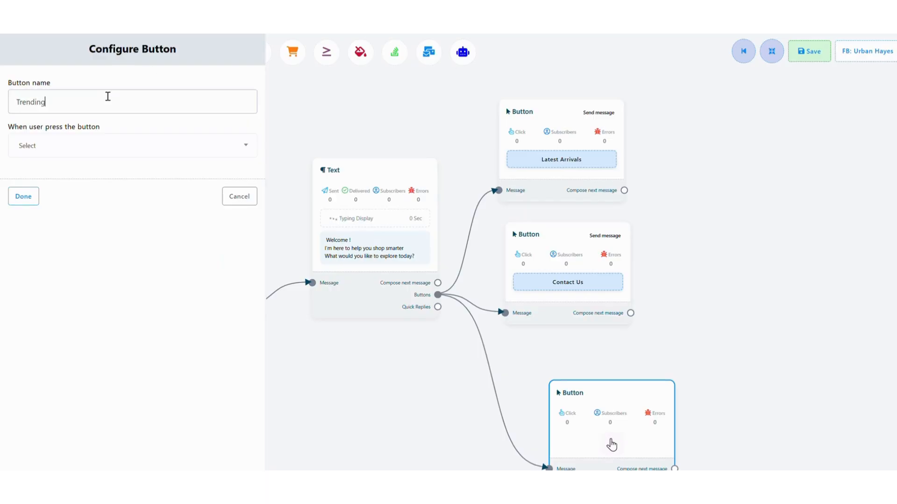
click(86, 148)
click(72, 243)
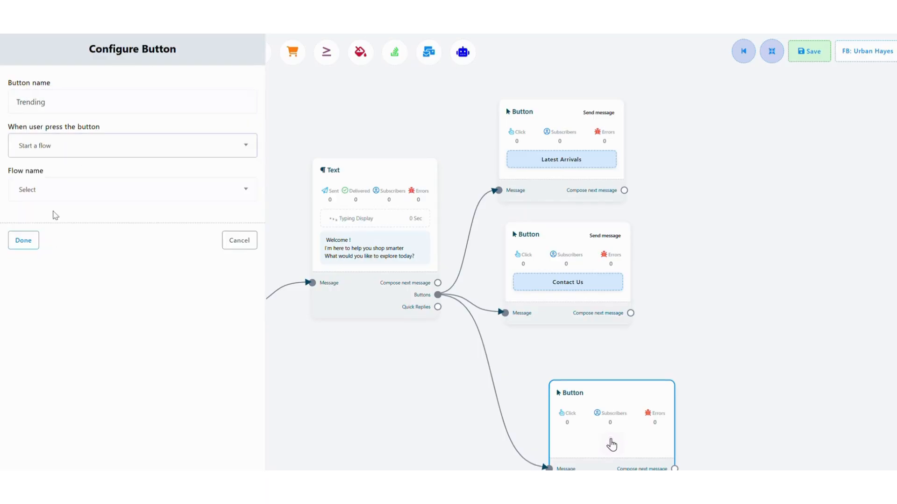
click(52, 192)
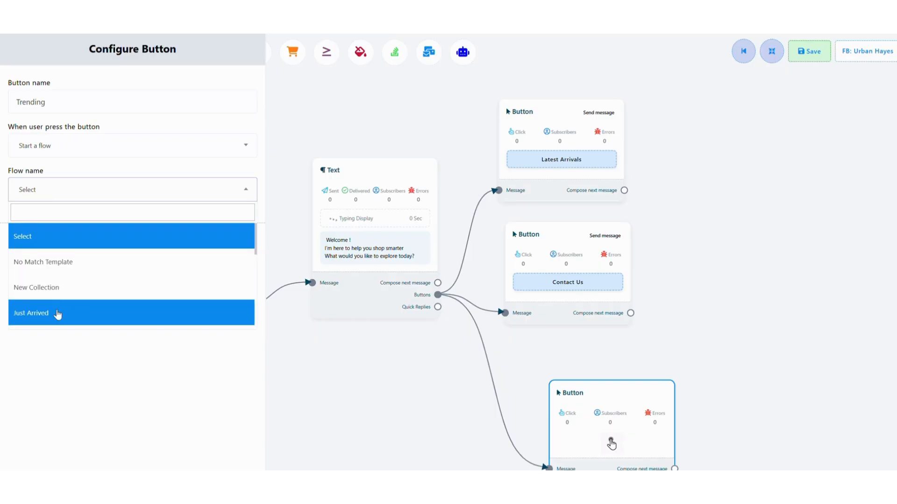
click(42, 153)
click(35, 218)
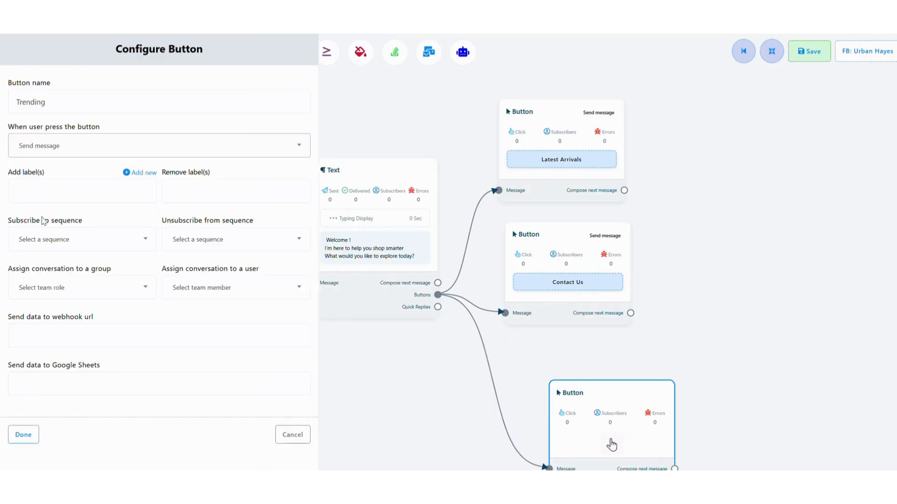
click(27, 442)
drag(612, 402, 570, 358)
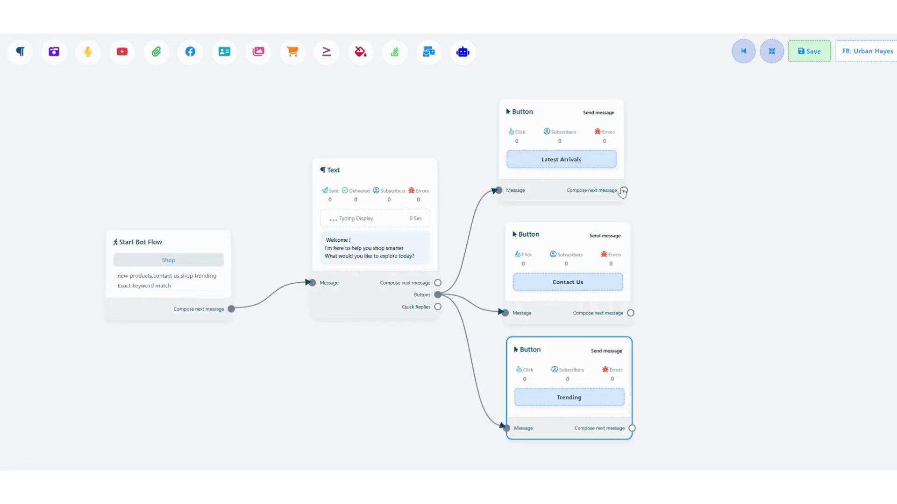
- Attach a Carousel as the next message of the Latest Arrivals button and move it and its three carousel items closer
drag(624, 190, 692, 120)
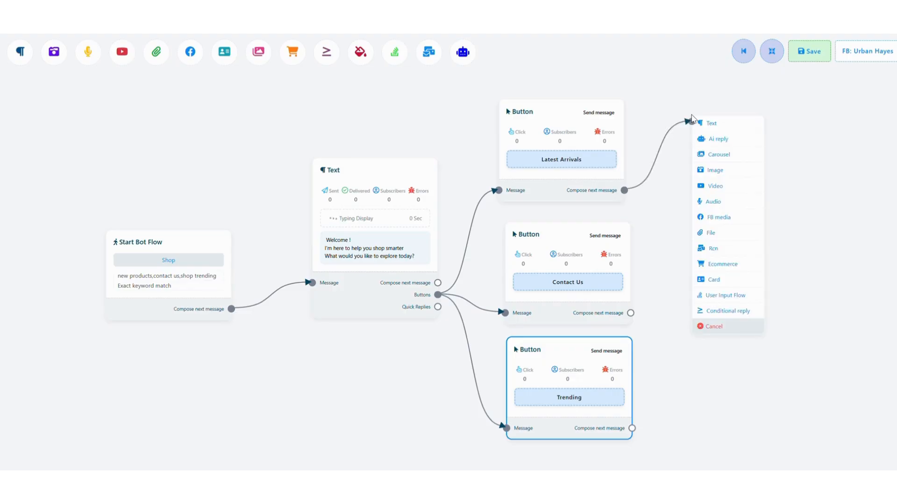
click(718, 154)
drag(739, 169, 697, 126)
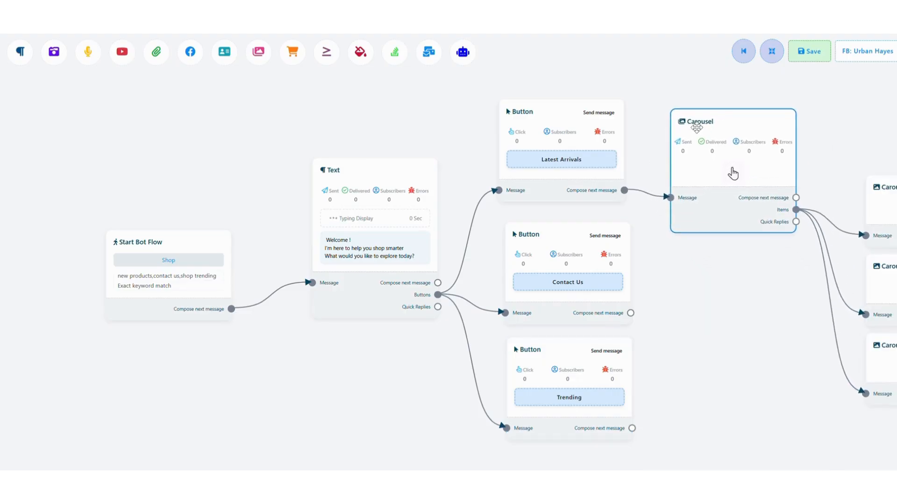
drag(884, 186, 829, 150)
drag(884, 279, 835, 261)
drag(884, 351, 855, 345)
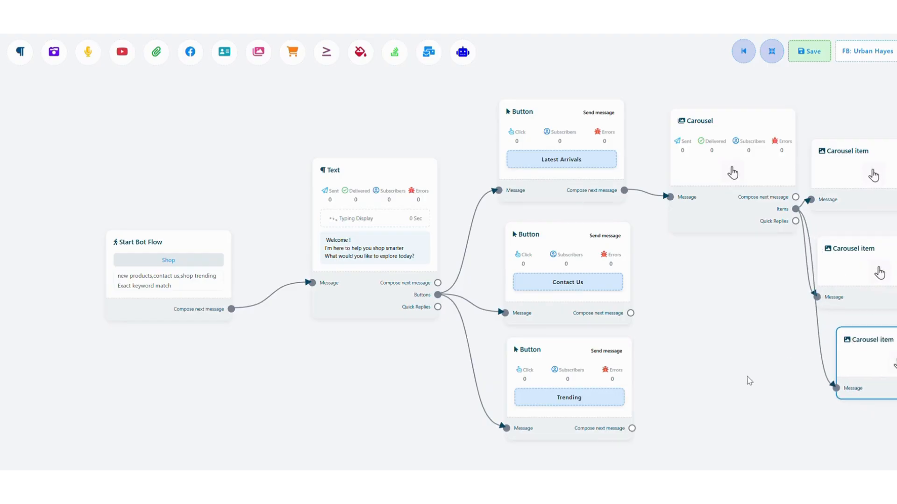
- Configure the top carousel item with the image mens_shirt.jpeg and the title "Casual Shirt"
drag(655, 414, 364, 378)
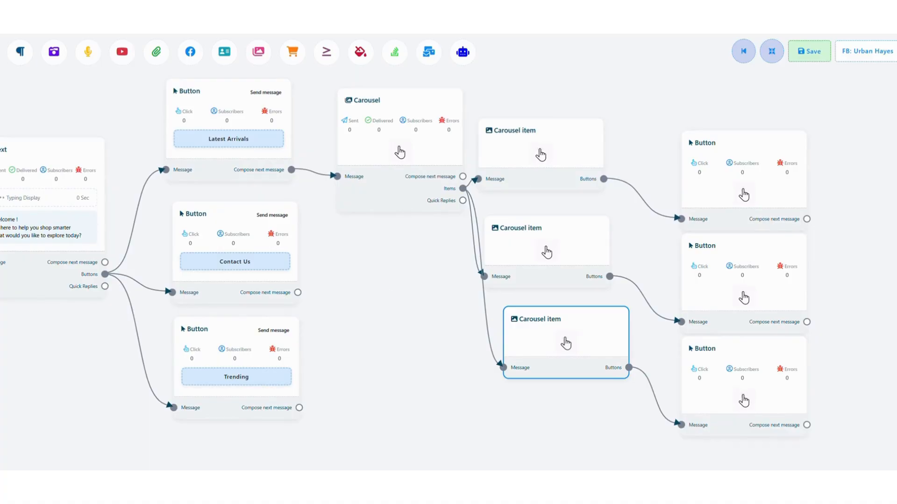
click(504, 139)
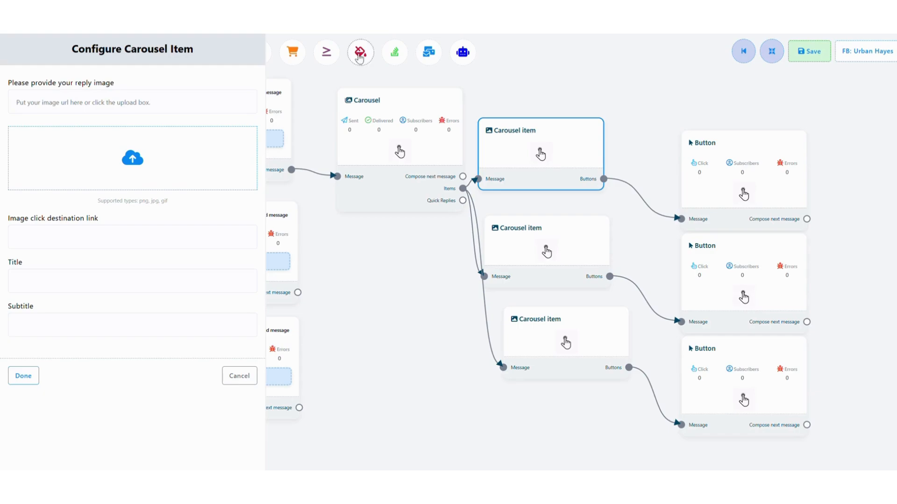
click(133, 160)
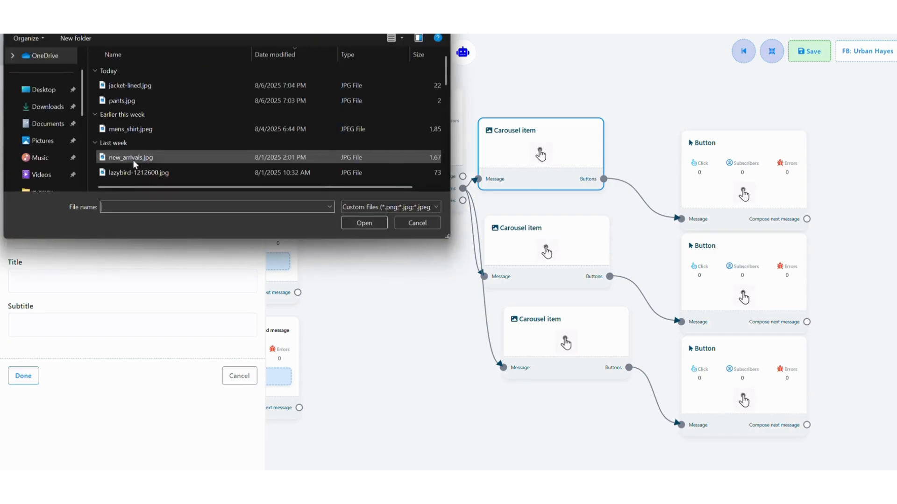
click(139, 130)
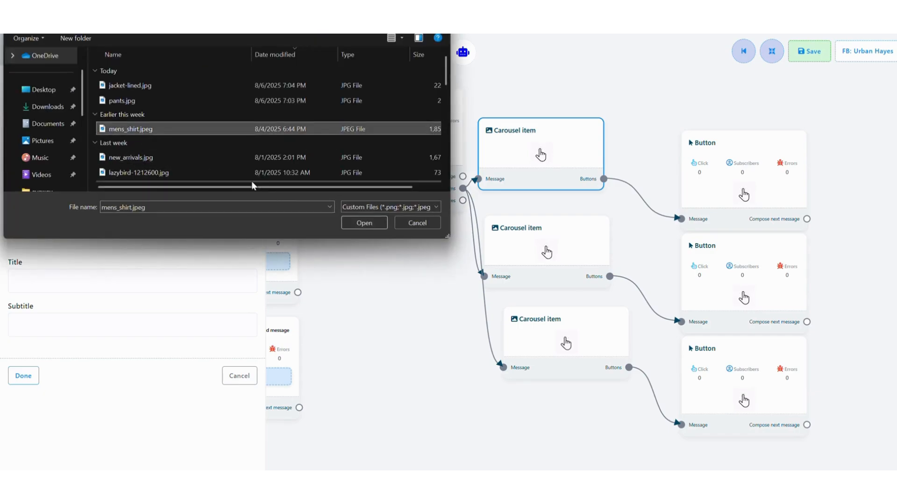
click(364, 223)
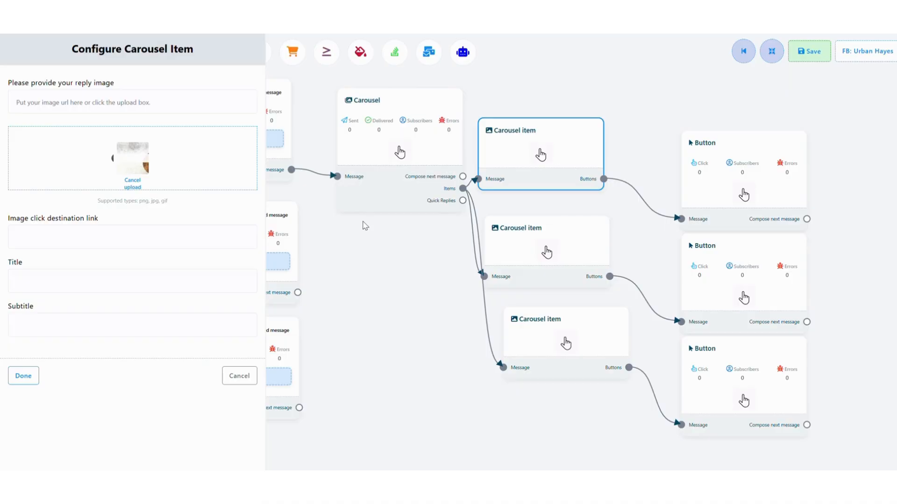
click(76, 278)
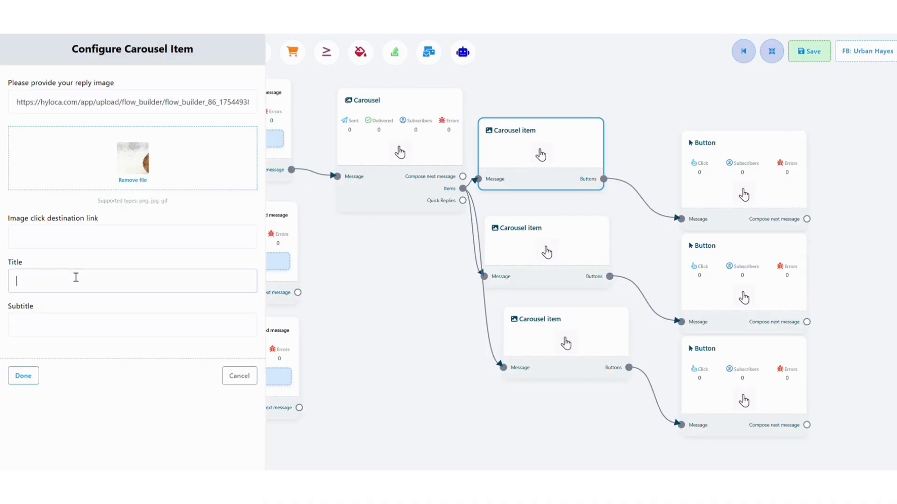
text(Casual Shirt)
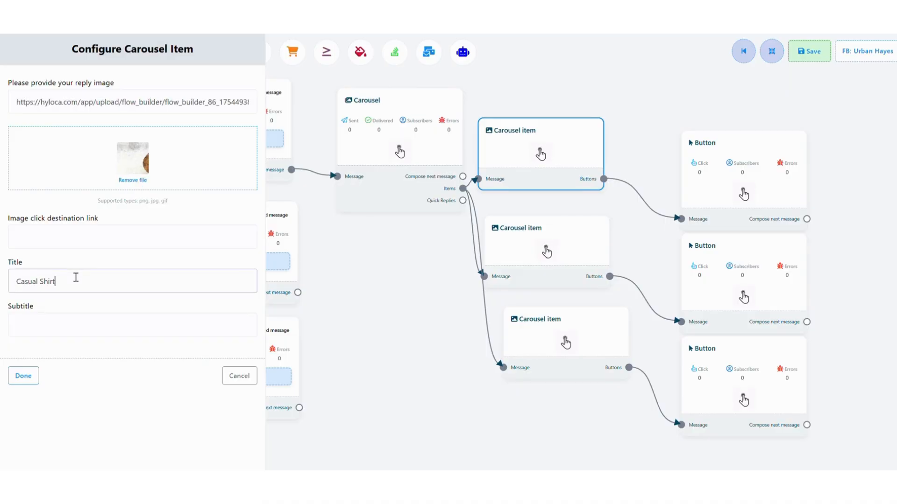
click(32, 382)
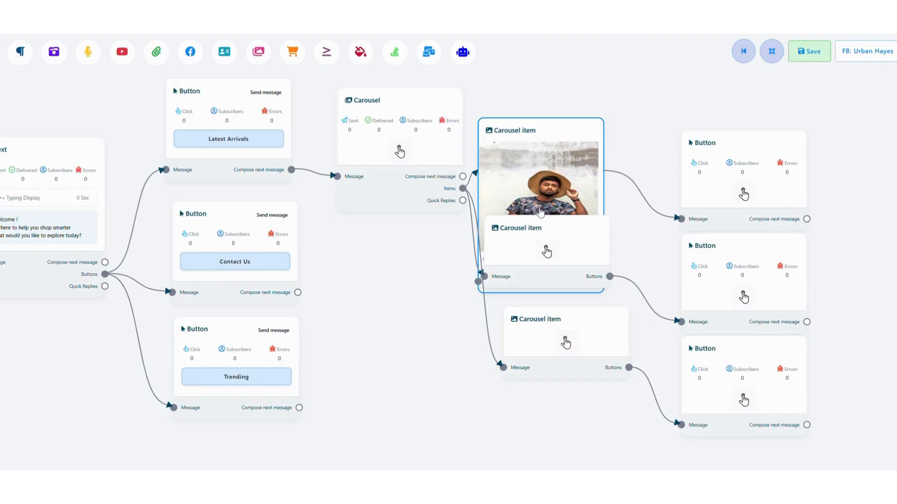
- Move the Casual Shirt carousel item up clear of the second one and open the second item's configuration
drag(540, 213, 554, 137)
double_click(547, 251)
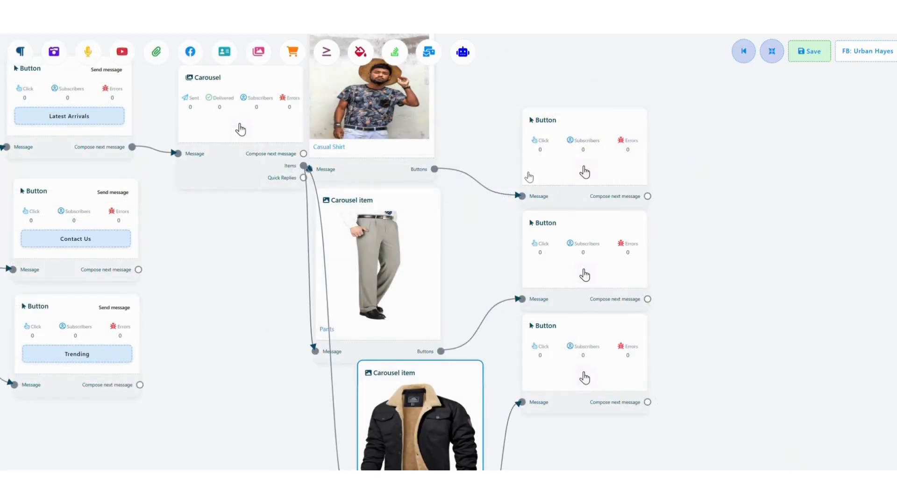
click(549, 164)
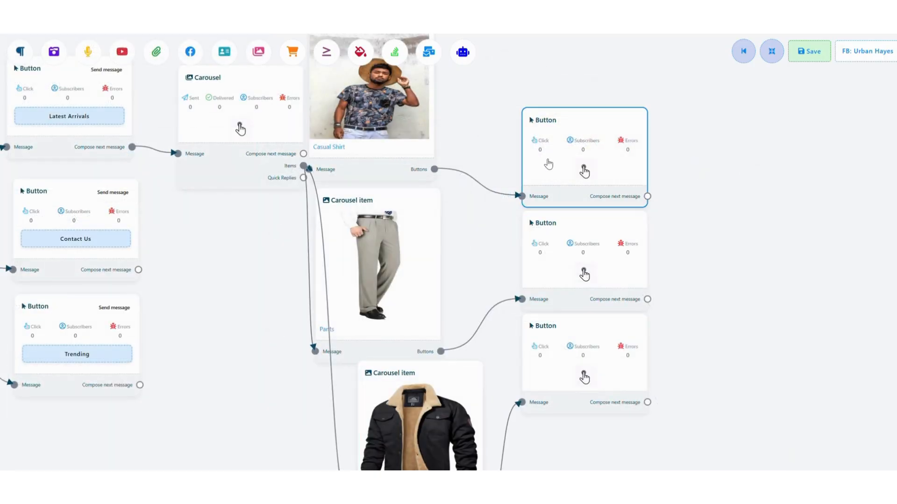
double_click(548, 164)
click(88, 103)
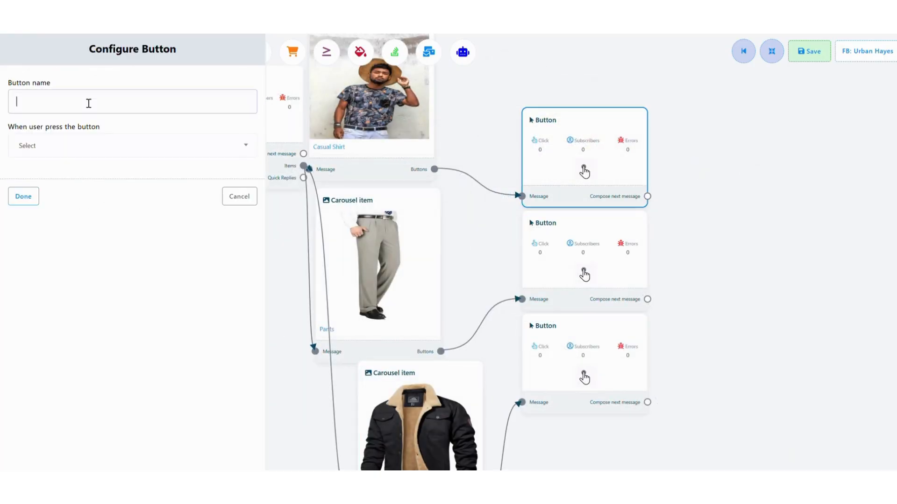
text(View)
click(77, 146)
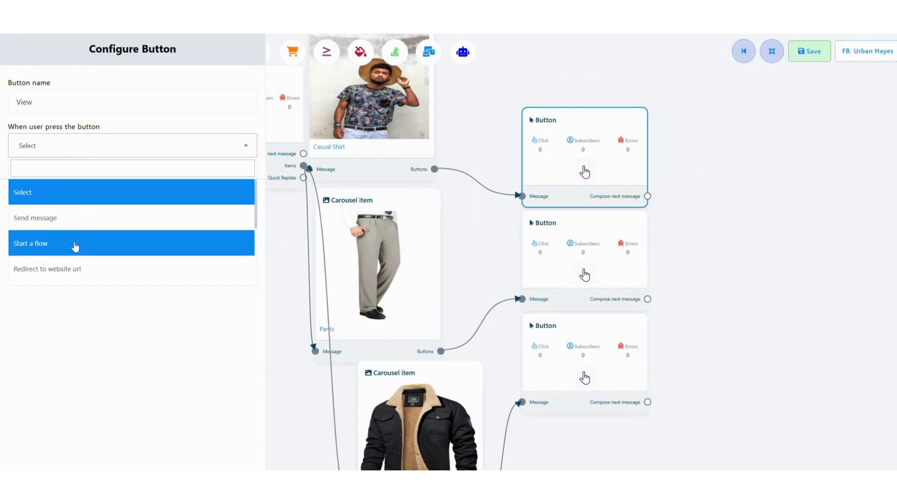
click(70, 266)
click(60, 197)
text(https://hyloca.com/app/ecommerce/product/35)
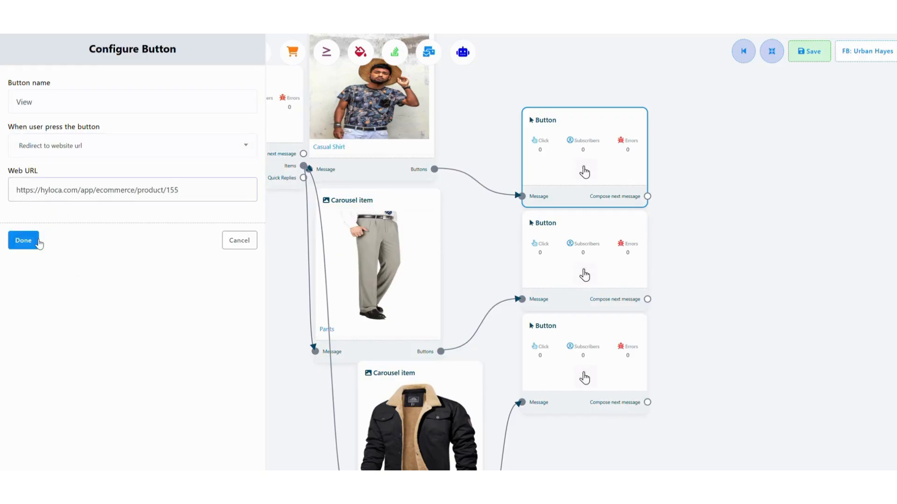
click(28, 240)
- Attach a Text block after Contact Us reading "Need help? Our team is here to assist you with any questions, orders, or returns." with typing display enabled
drag(488, 204, 522, 279)
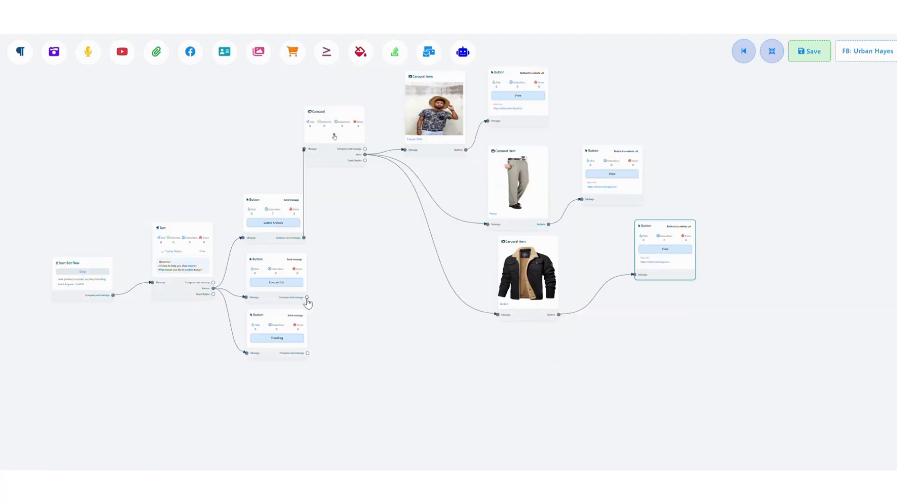
drag(307, 298, 408, 361)
scroll(181, 204, up, 3)
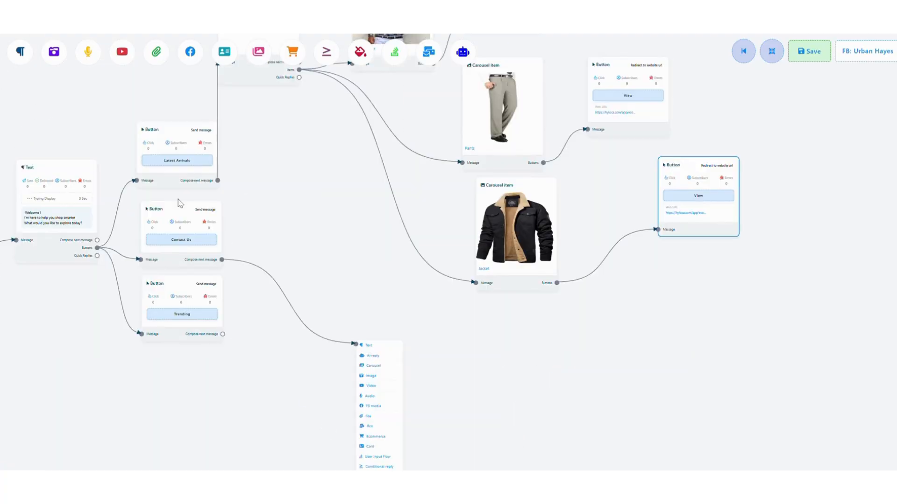
click(369, 348)
click(409, 374)
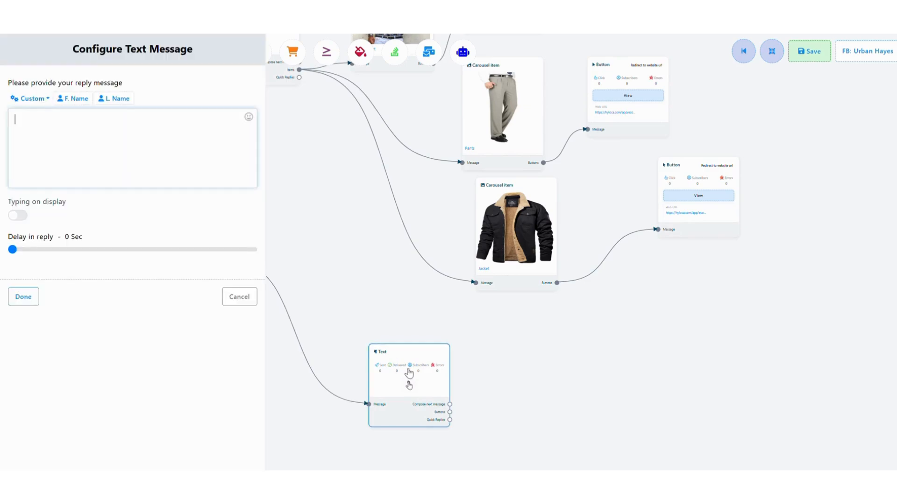
text(Need help? Our team is here to assist you with any questions, orders, or returns.)
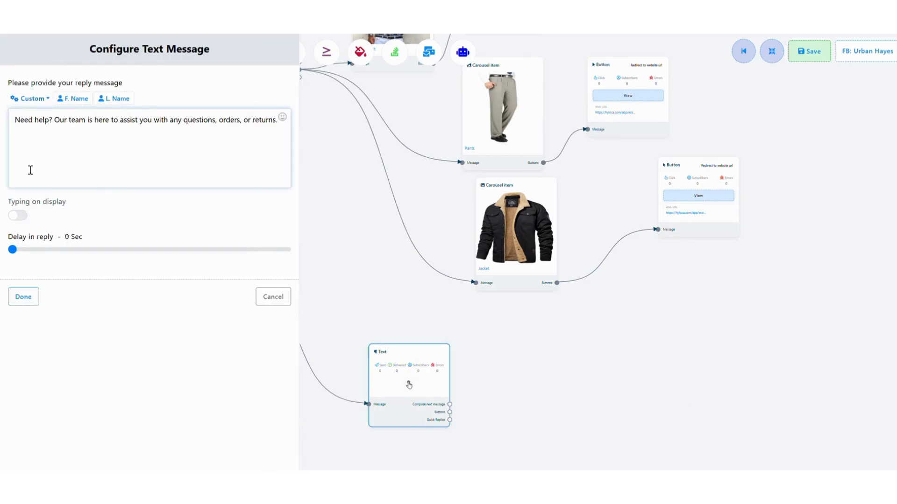
click(18, 215)
click(23, 297)
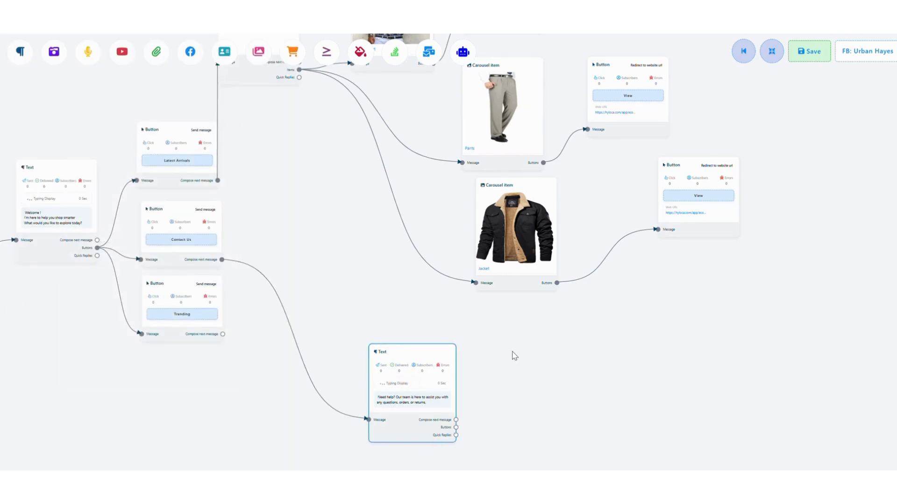
drag(456, 428, 512, 352)
double_click(534, 364)
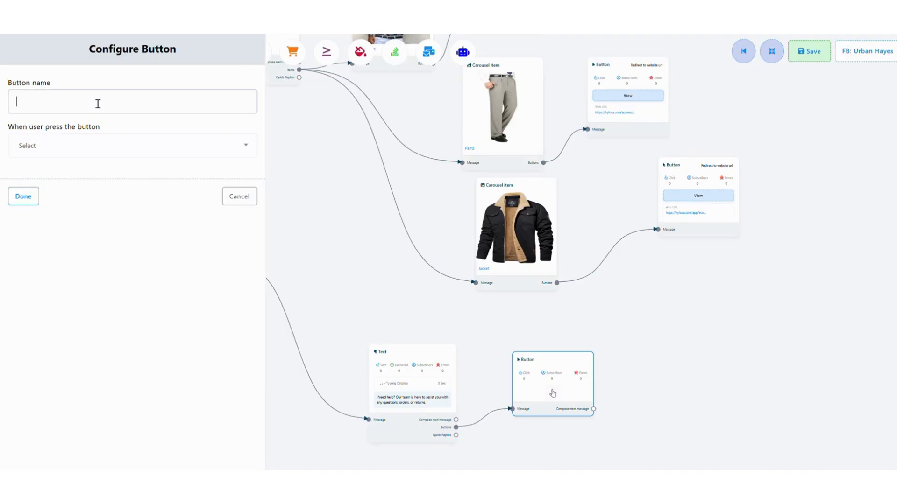
text(Talk to Support)
click(72, 147)
click(57, 266)
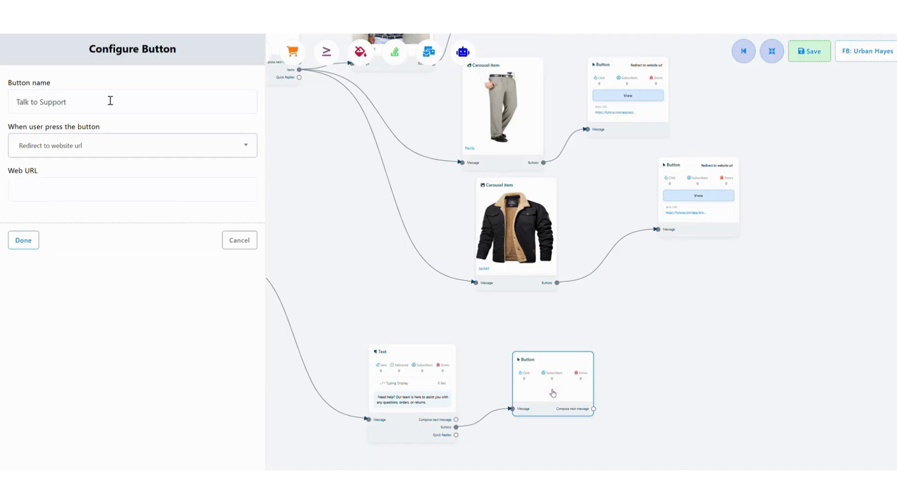
click(137, 191)
text(https://hyloca.com/contact-us)
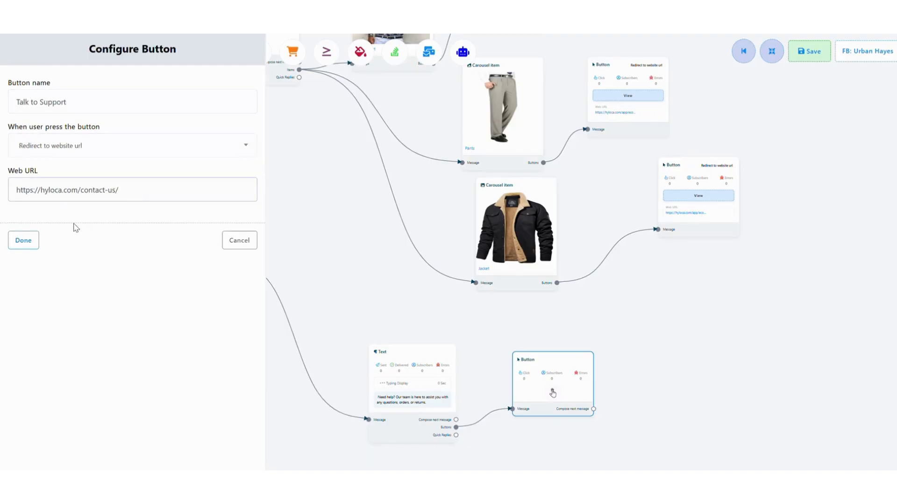
click(23, 240)
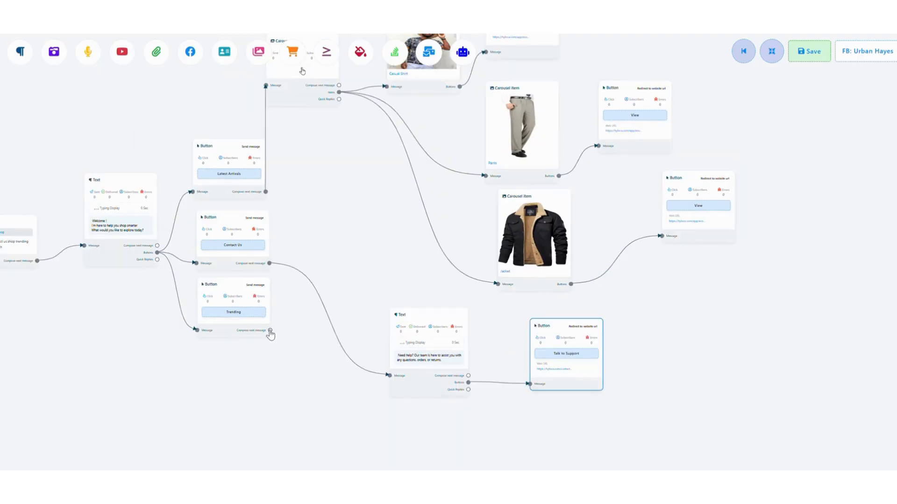
- Attach an Ecommerce block as the next message of the Trending button and place it below the help Text block
drag(270, 331, 310, 420)
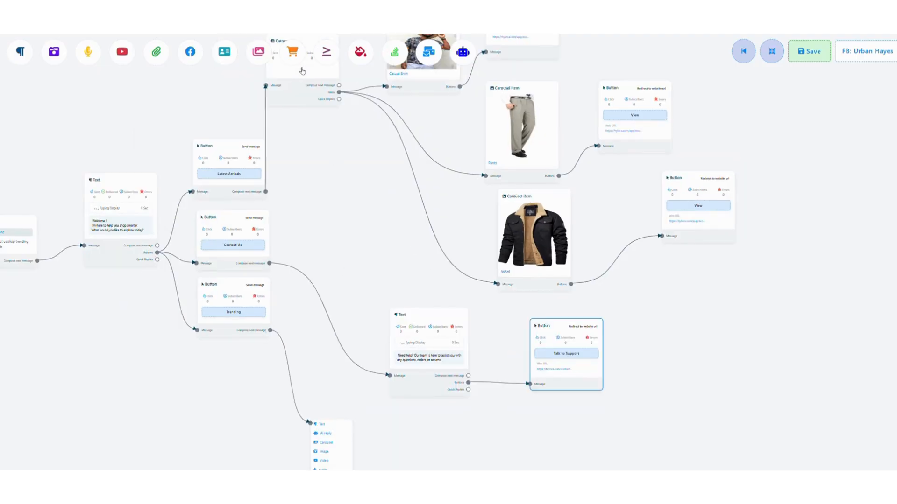
scroll(284, 251, down, 4)
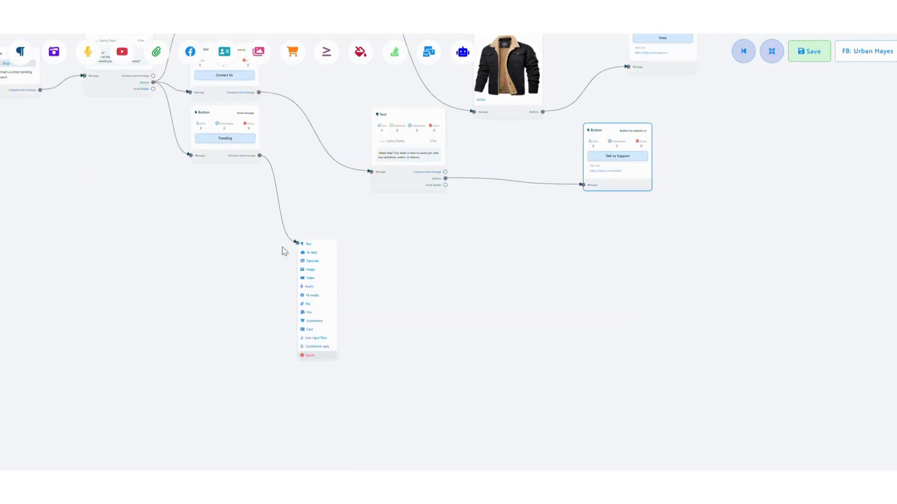
click(316, 322)
drag(344, 344, 366, 280)
- Set the Ecommerce block's store to Urban Hayes - Thiruvananthapuram and select the Men's Cotton Chequered Slim Fit Formal Shirt and AM95 Full Sleeve T-Shirt products
click(372, 277)
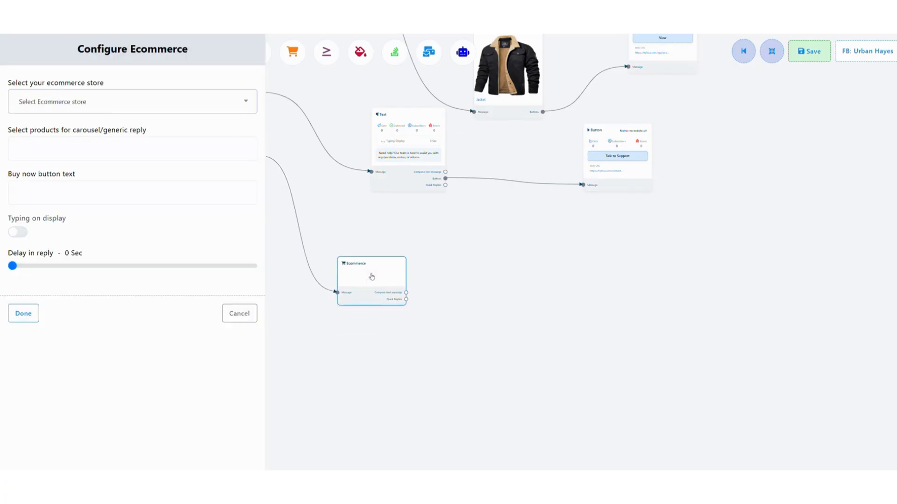
click(94, 110)
click(77, 180)
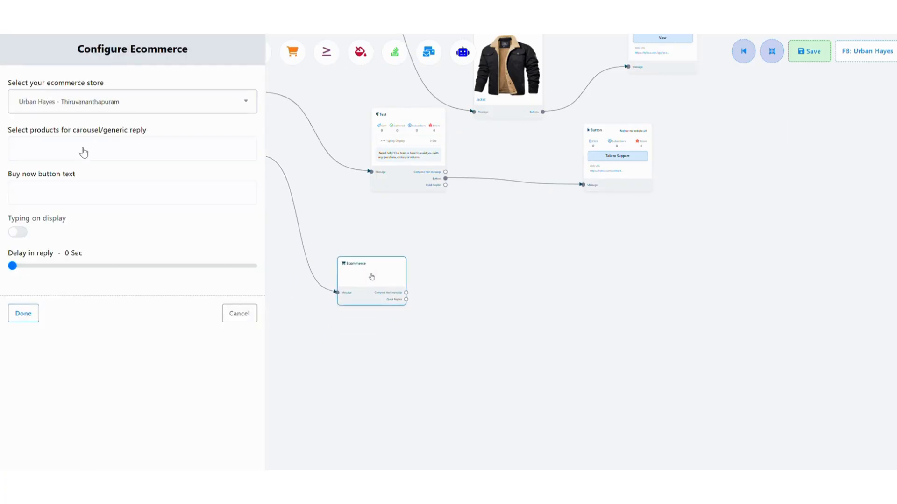
click(83, 152)
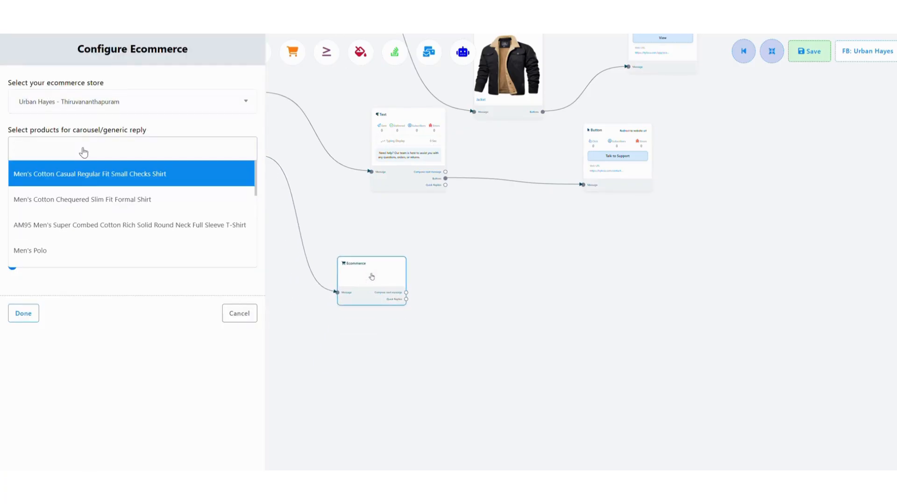
click(84, 199)
click(166, 155)
click(154, 223)
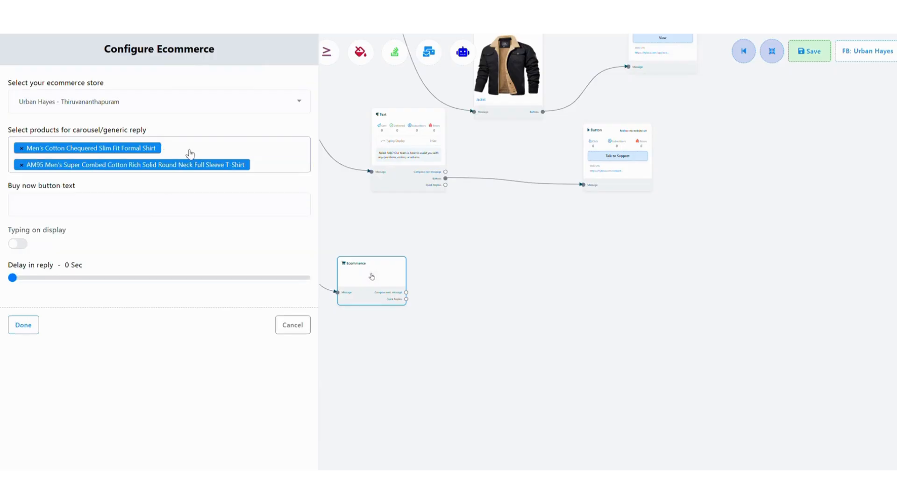
- Keep only the AM95 Full Sleeve T-Shirt as the Ecommerce block's product and set its buy button text to "Buy Now"
click(264, 167)
click(167, 218)
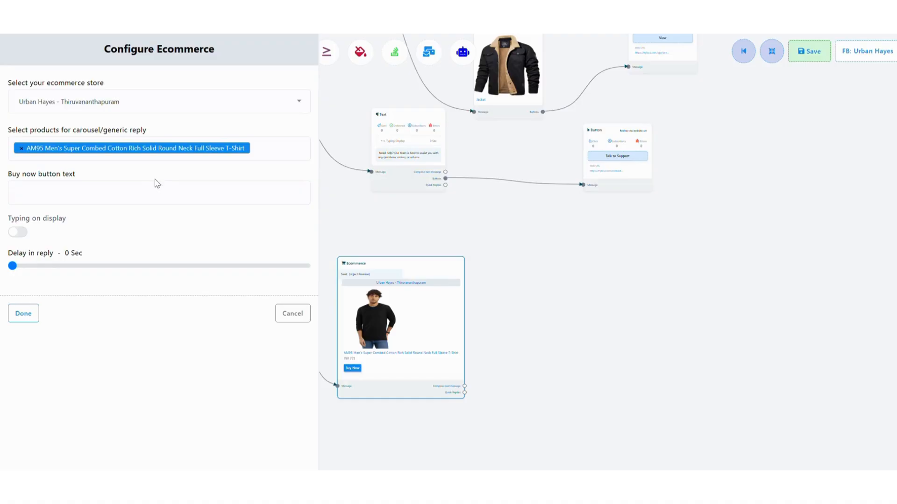
text(Buy Now)
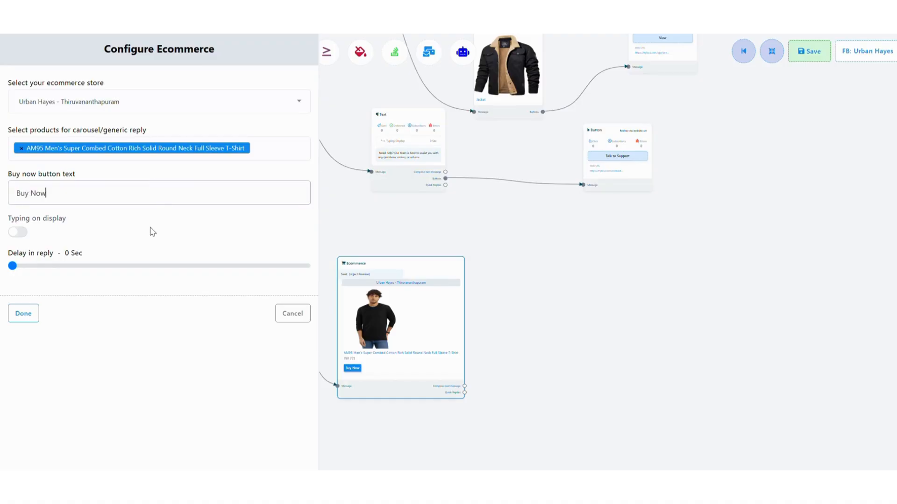
click(42, 311)
- Review the complete bot flow layout and save the flow
scroll(245, 314, up, 1)
scroll(245, 317, down, 3)
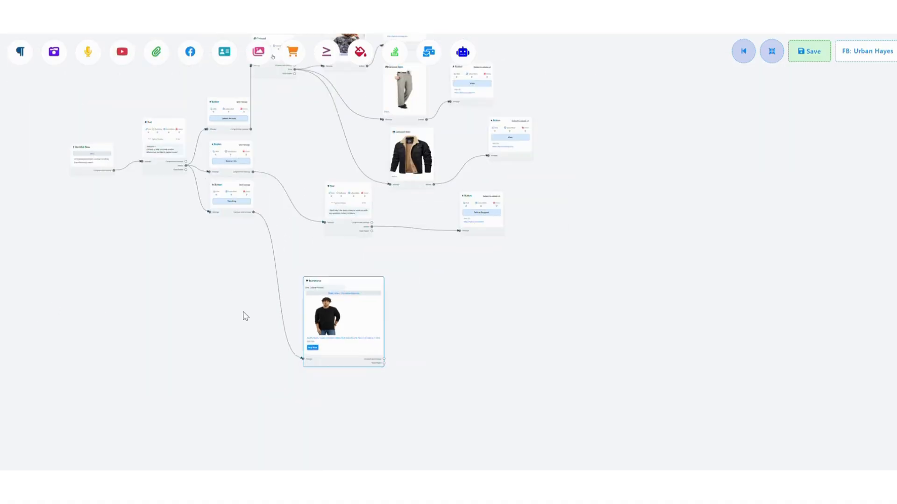
scroll(246, 316, down, 3)
scroll(245, 316, up, 1)
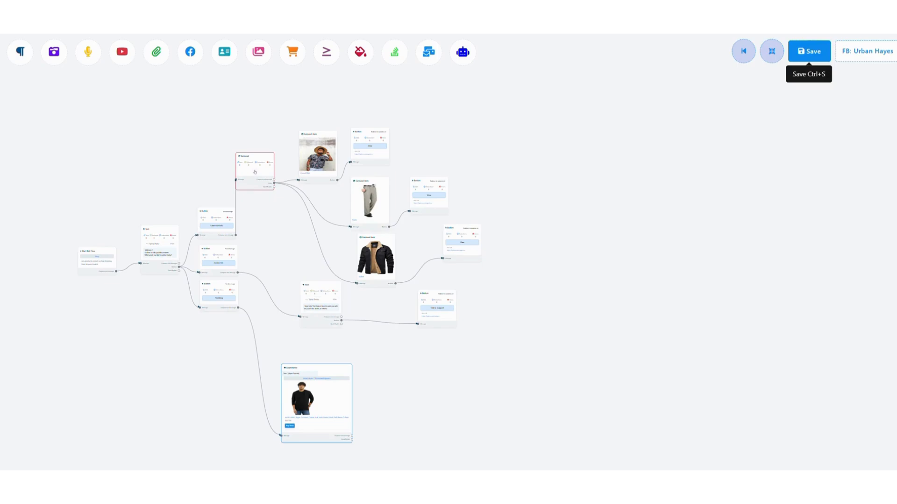
click(803, 50)
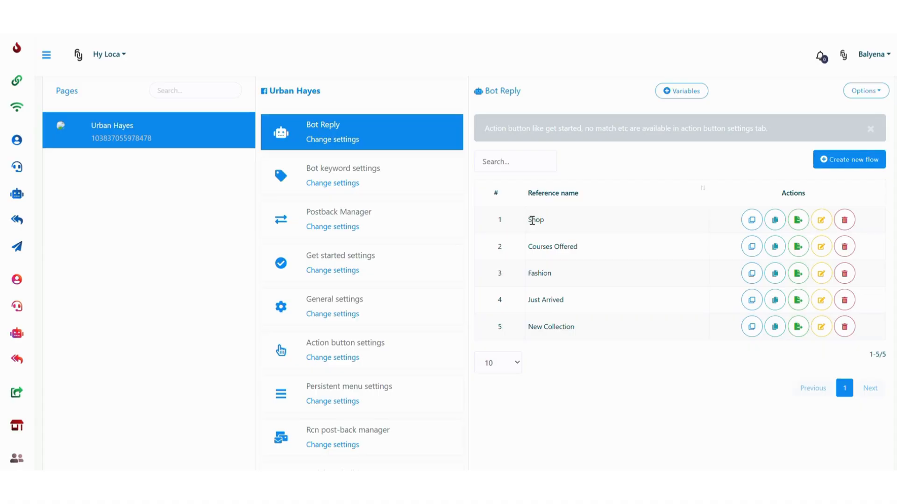
- Reopen the saved Shop flow from the Bot Reply list in the flow editor
click(821, 220)
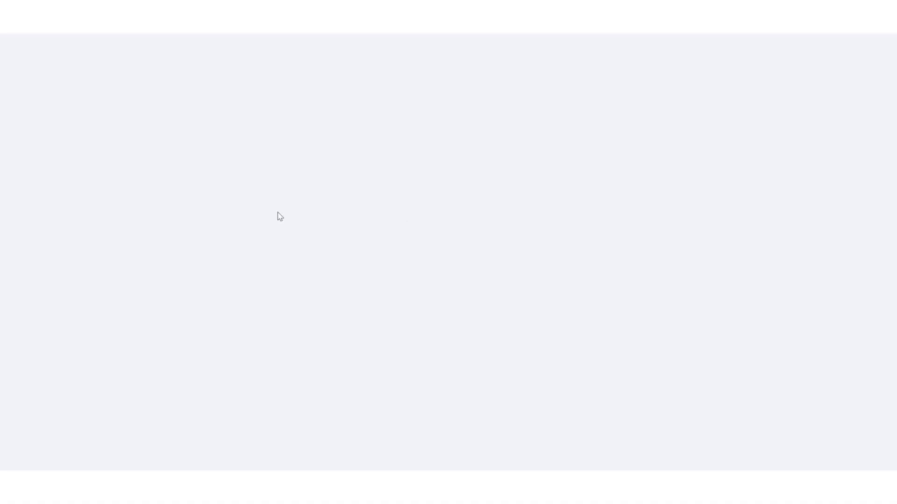
scroll(496, 299, down, 6)
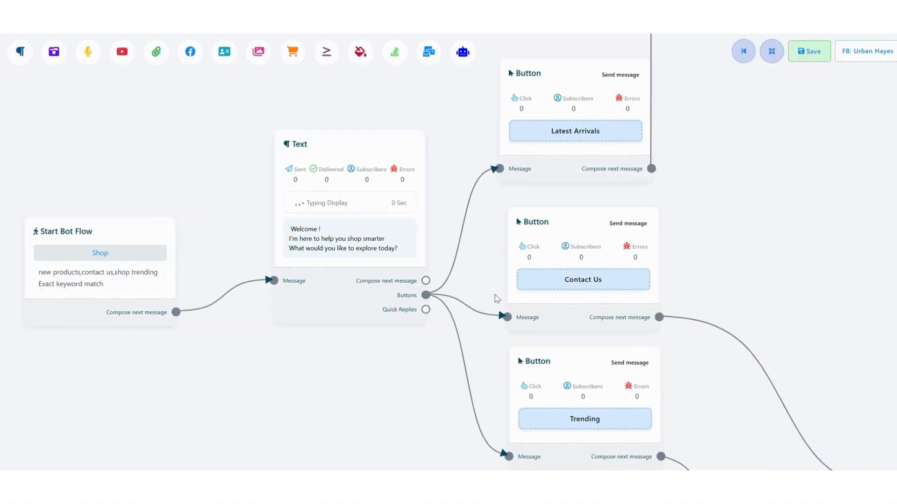